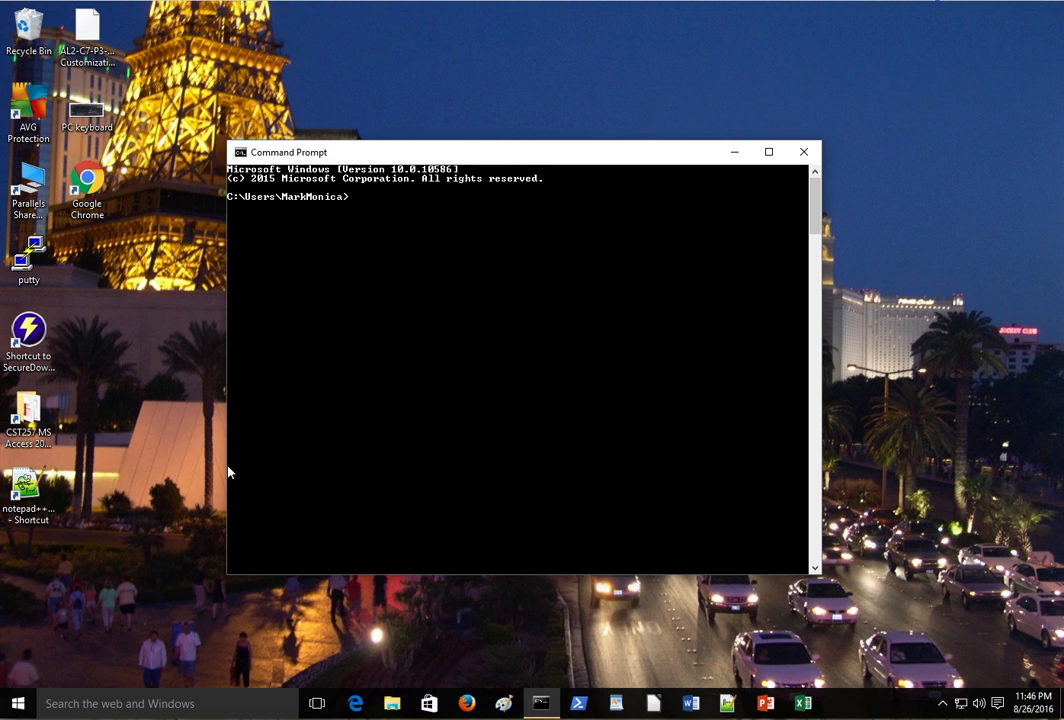
Search Windows for 'snip' and launch the Snipping Tool.
click(165, 705)
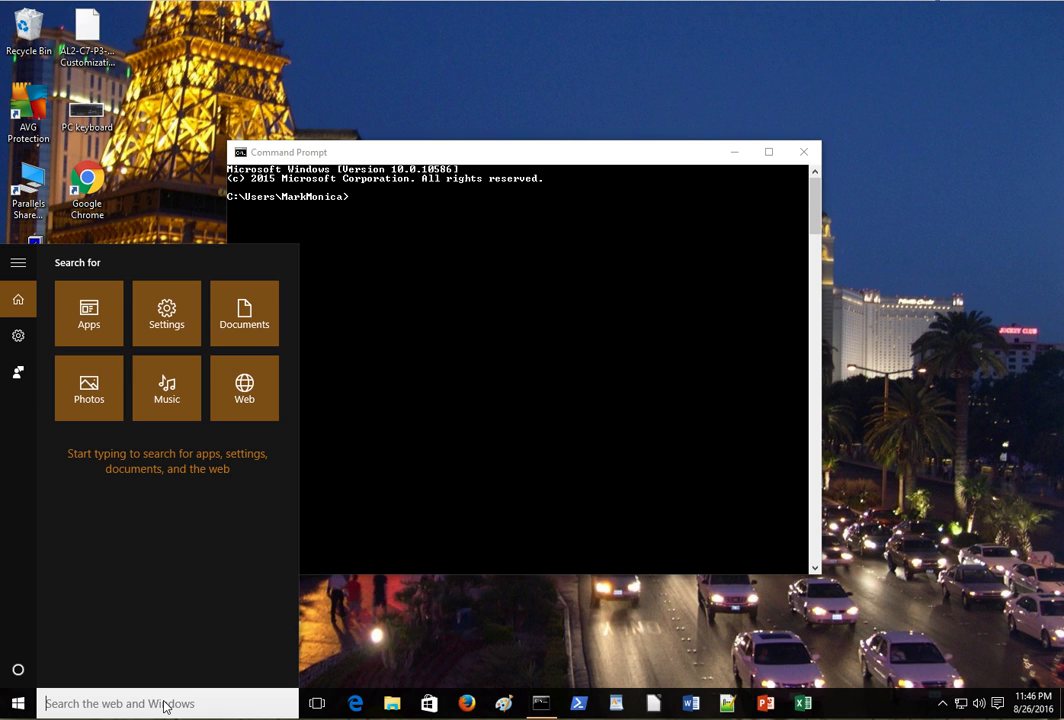
text(snip)
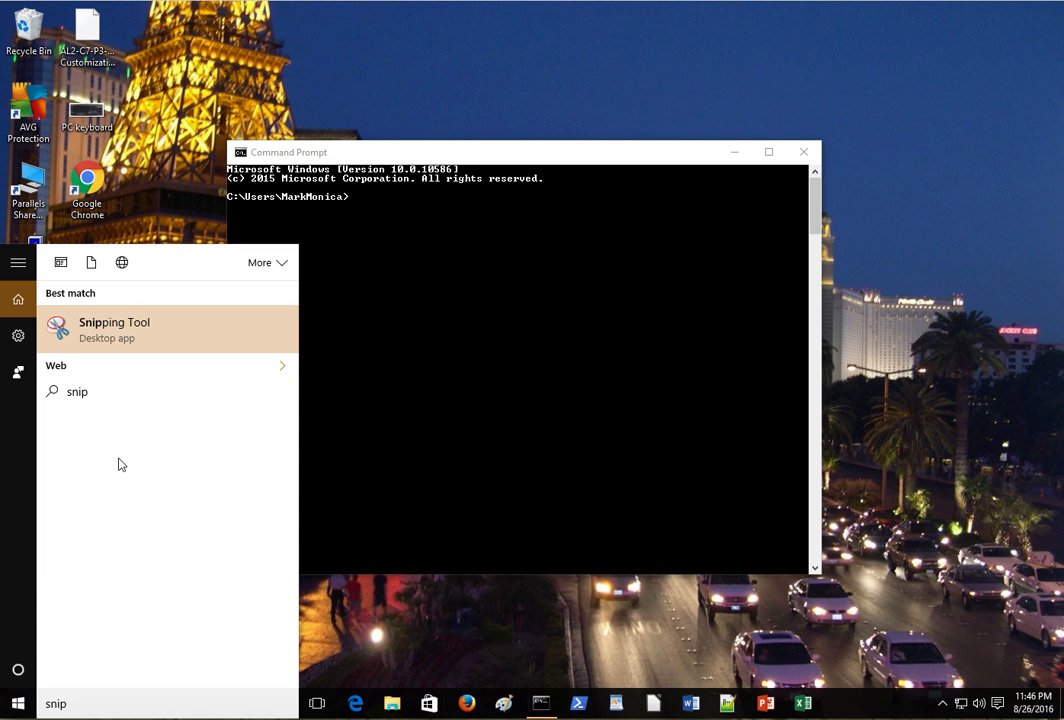
click(128, 335)
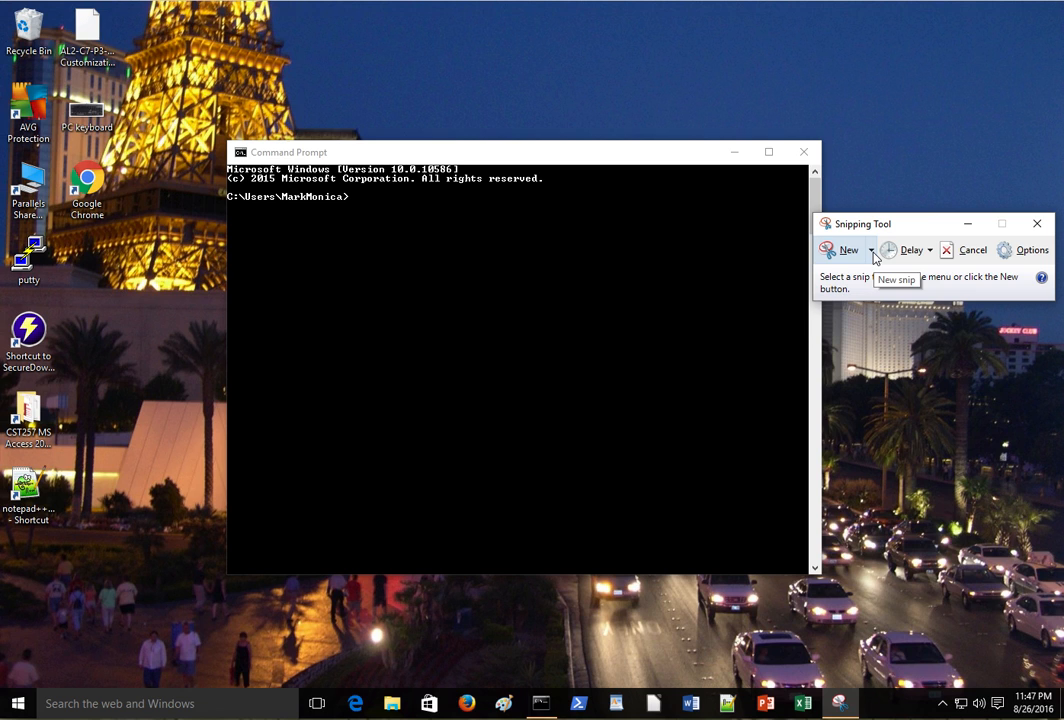
Choose Window Snip from Snipping Tool's New dropdown.
click(872, 251)
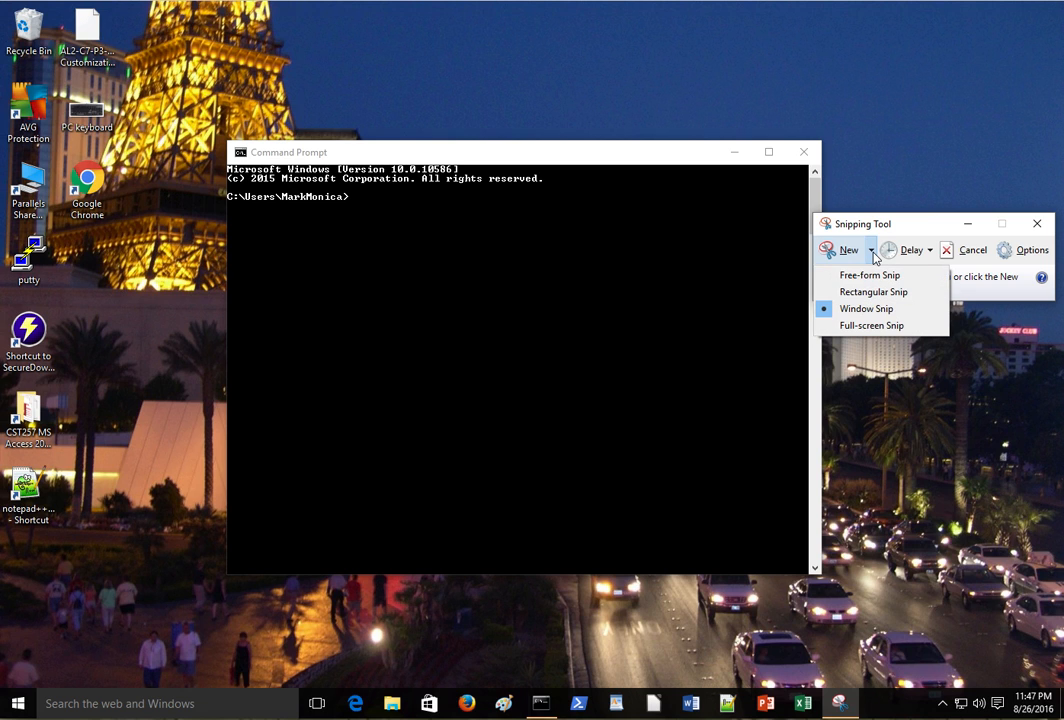
click(869, 311)
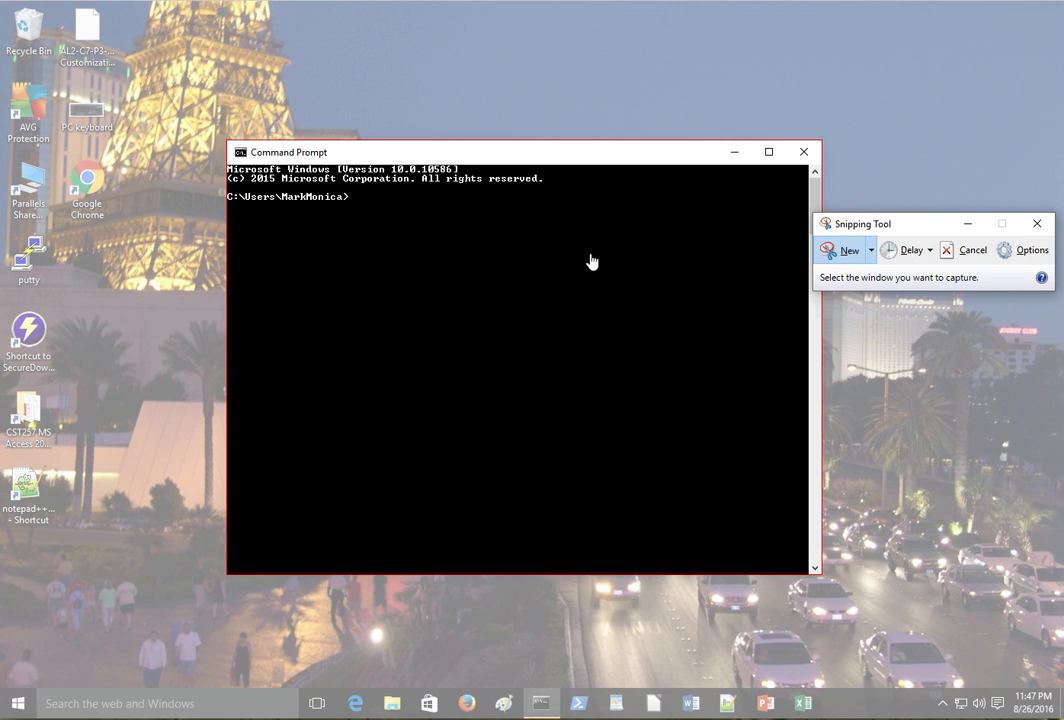
Click the Command Prompt window to snip it.
click(474, 245)
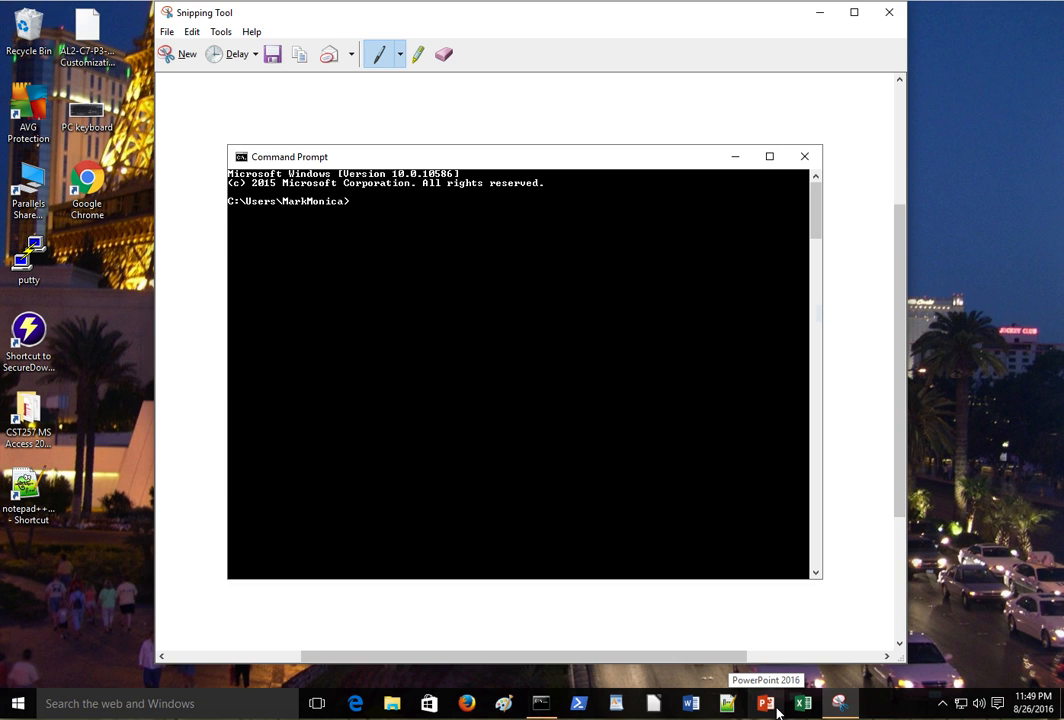
Search Windows for 'power' and launch PowerPoint 2016.
click(170, 704)
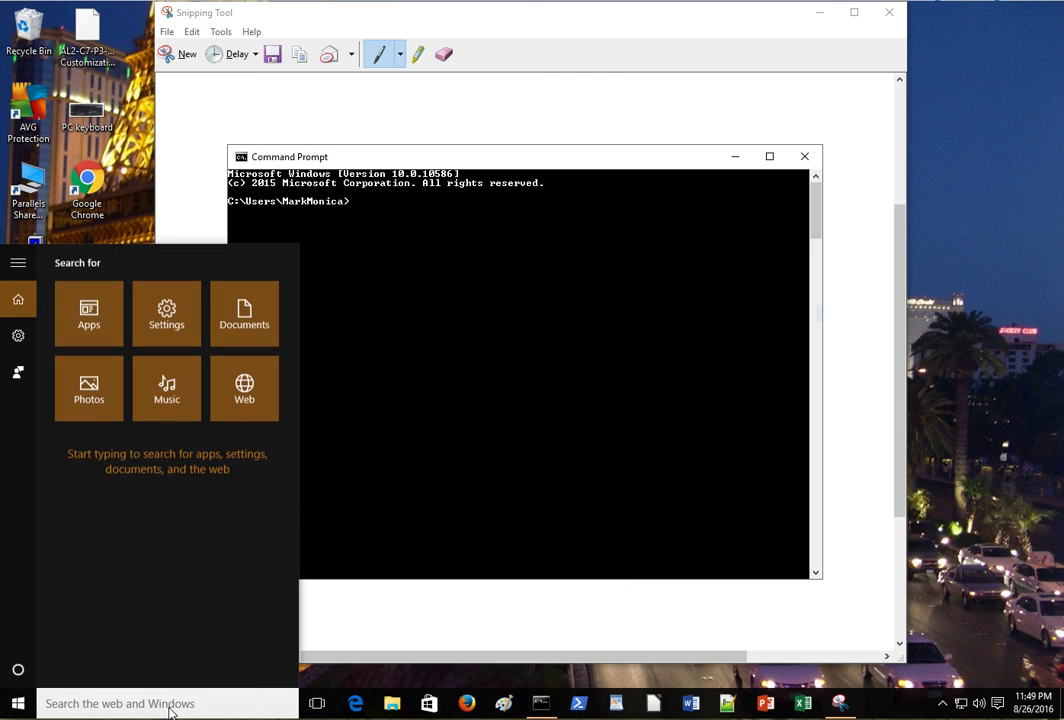
text(power)
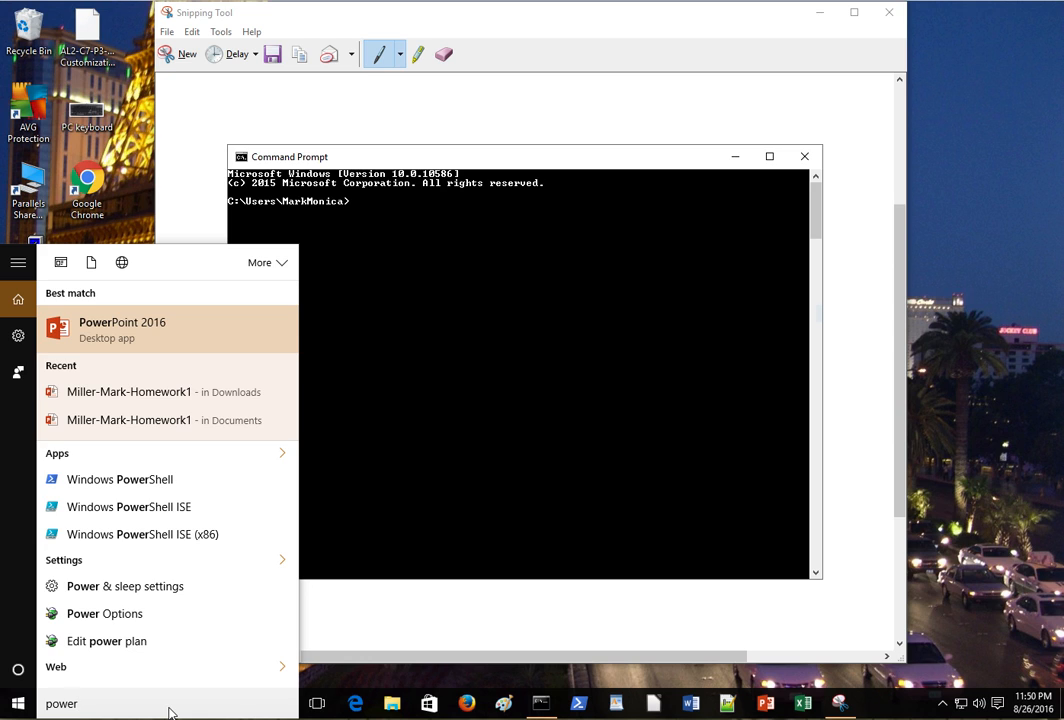
click(156, 341)
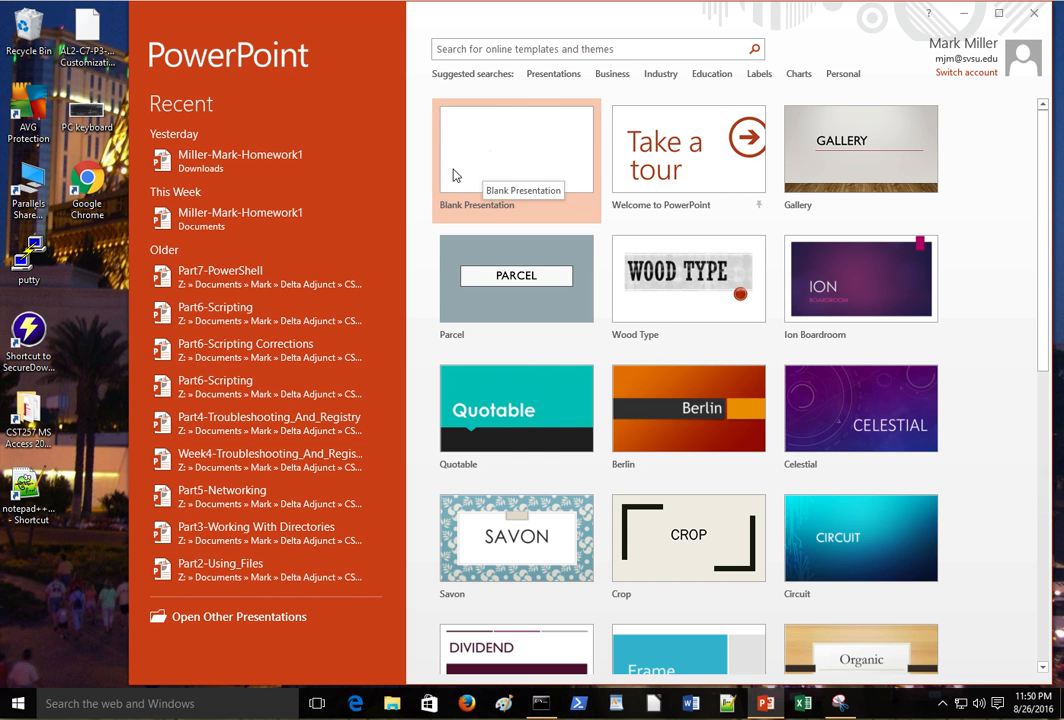
Start a blank presentation titled with the author's full name and subtitled 'CST120 Homework 1'.
click(533, 152)
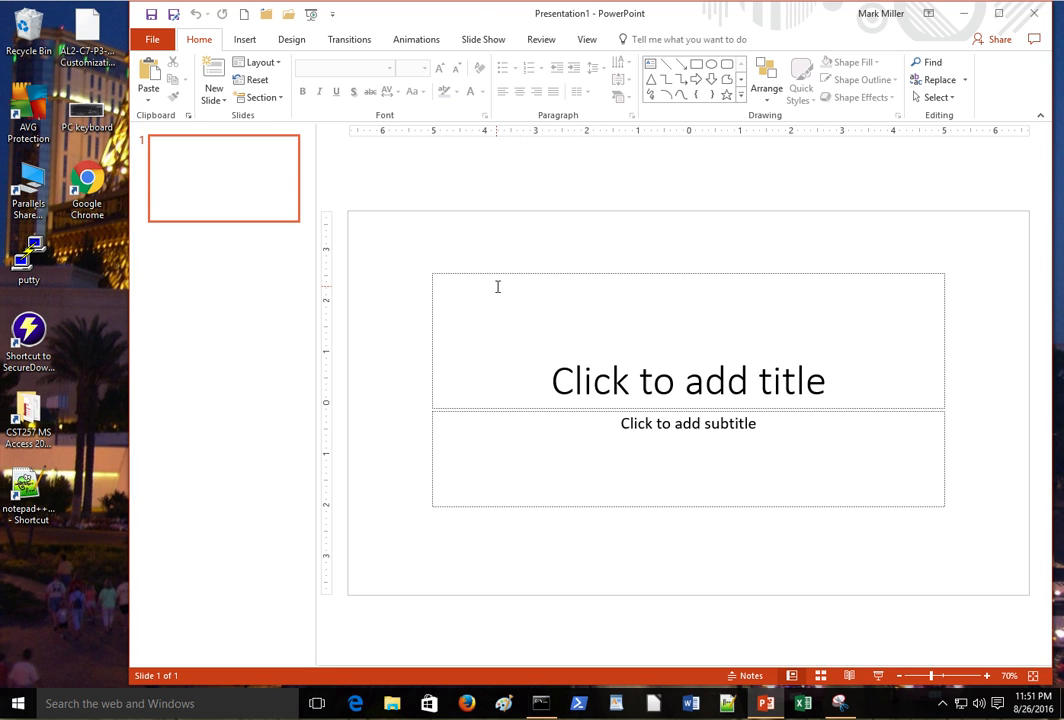
click(683, 380)
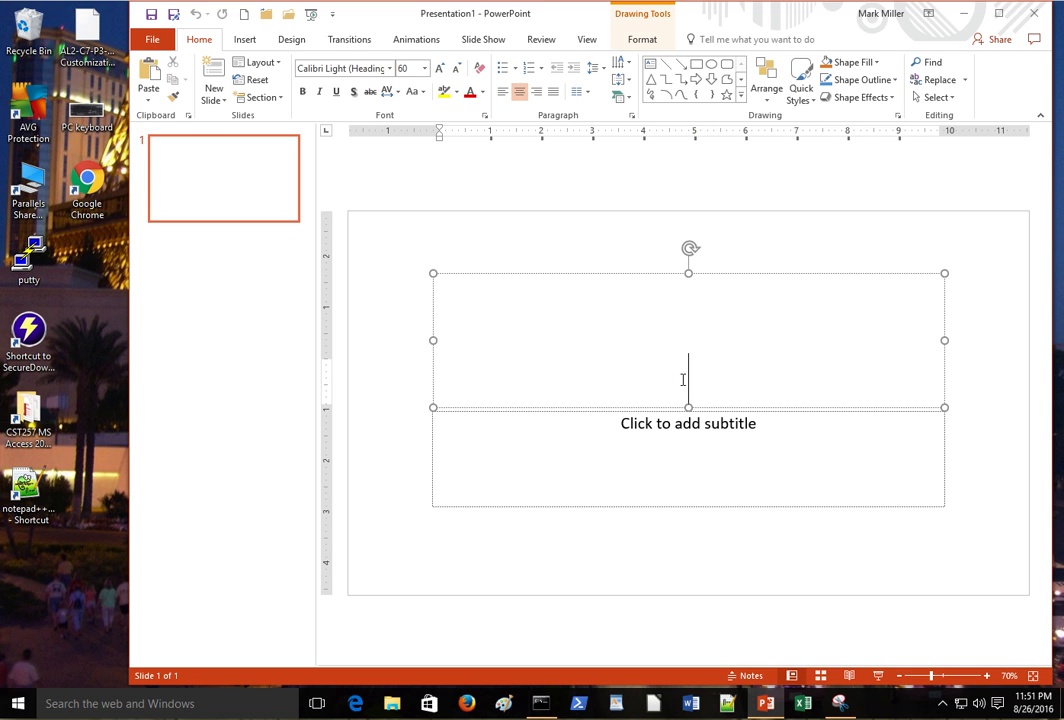
text(Mark )
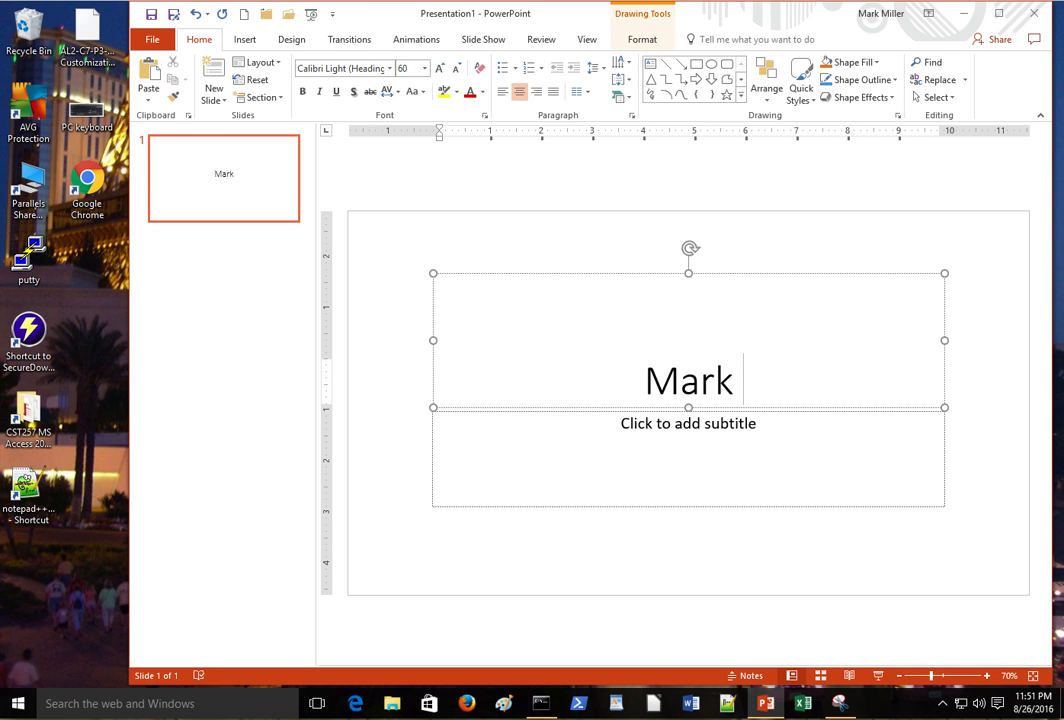
text(Miller)
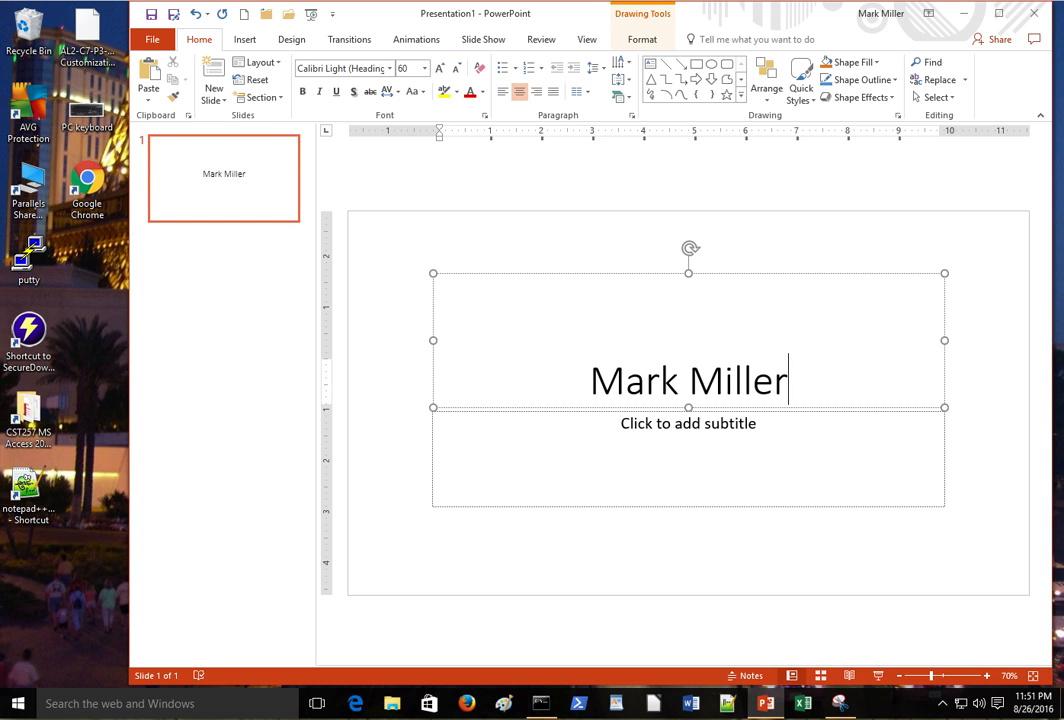
click(694, 432)
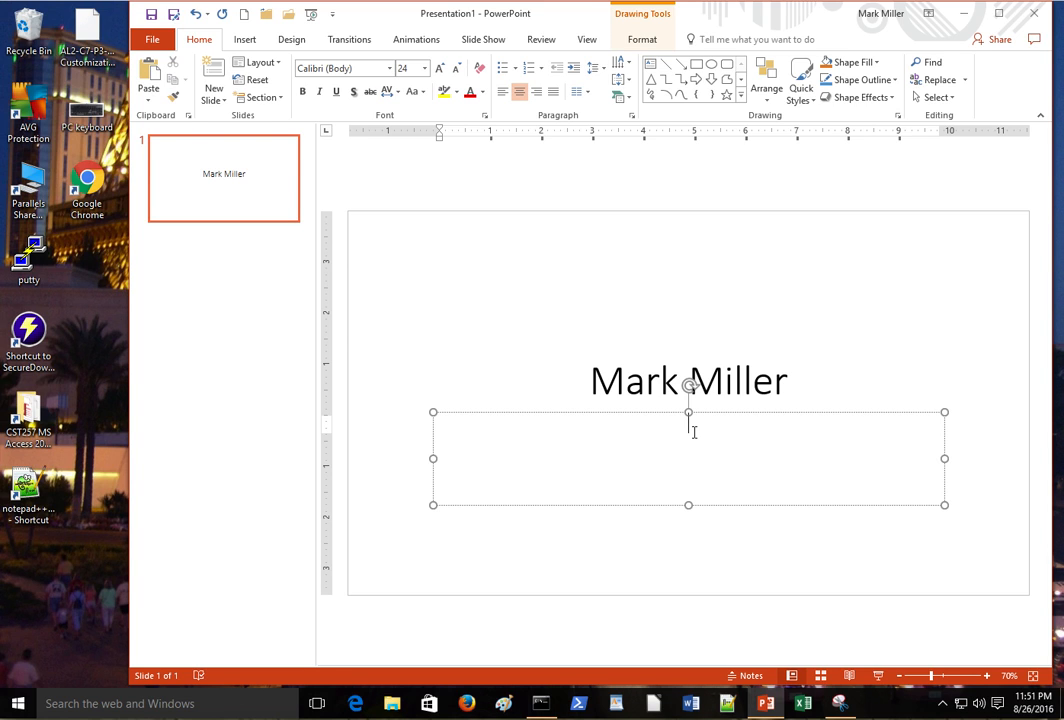
text(CST120 Homework 1)
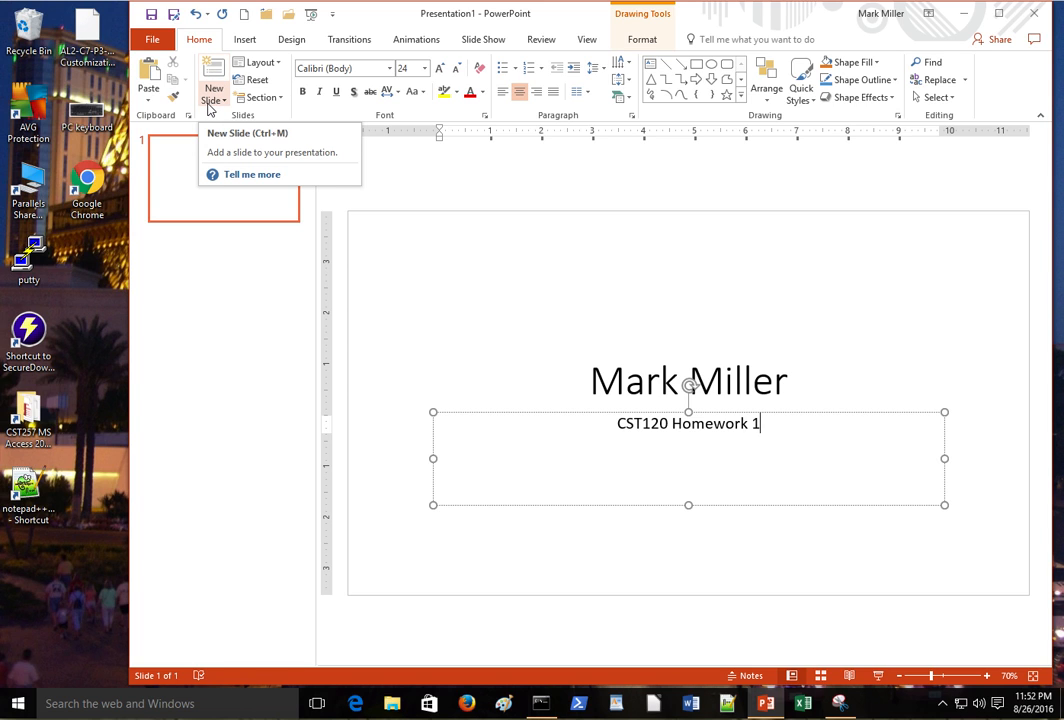
Insert a new slide with the Blank layout after the title slide.
click(212, 100)
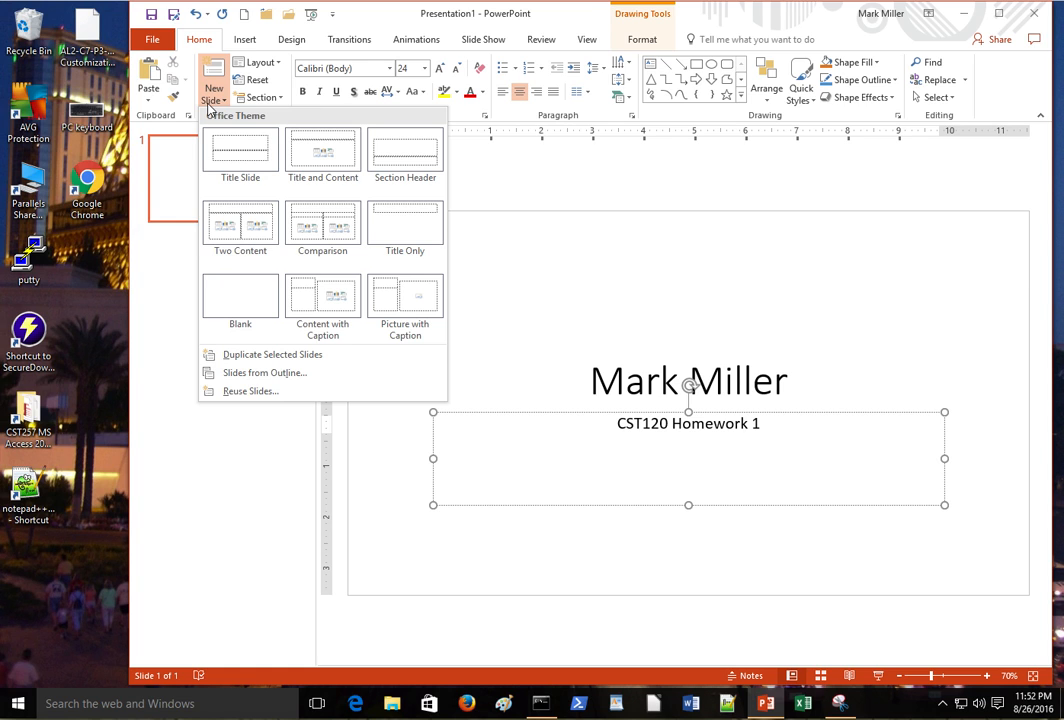
click(228, 297)
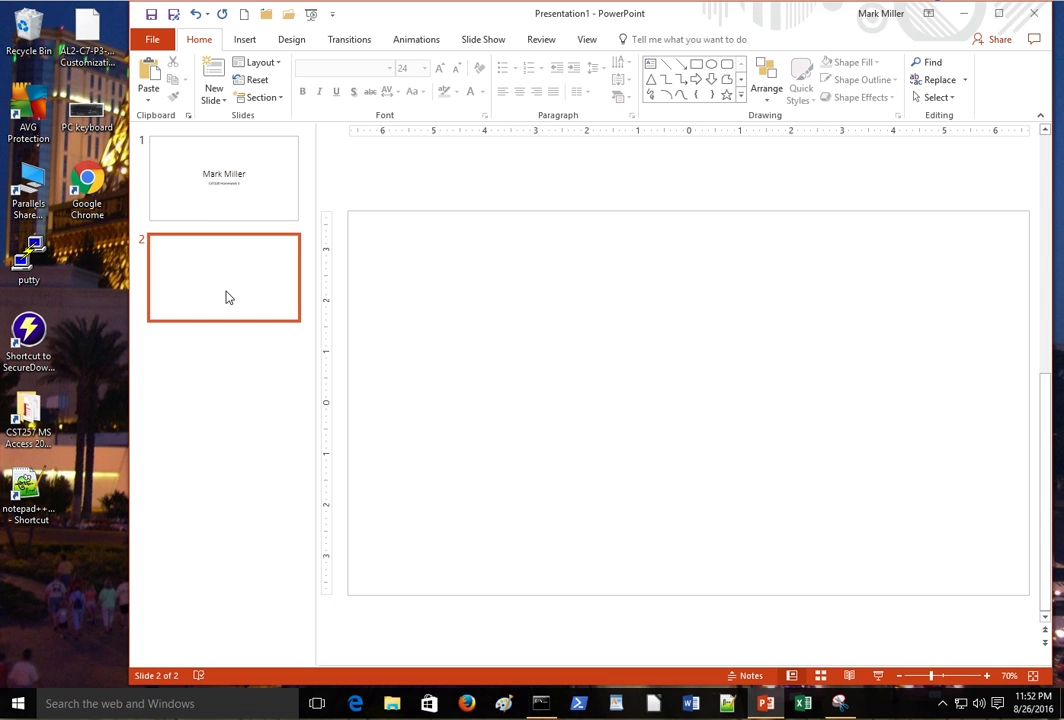
Paste the Command Prompt screenshot from the clipboard onto slide 2.
click(151, 70)
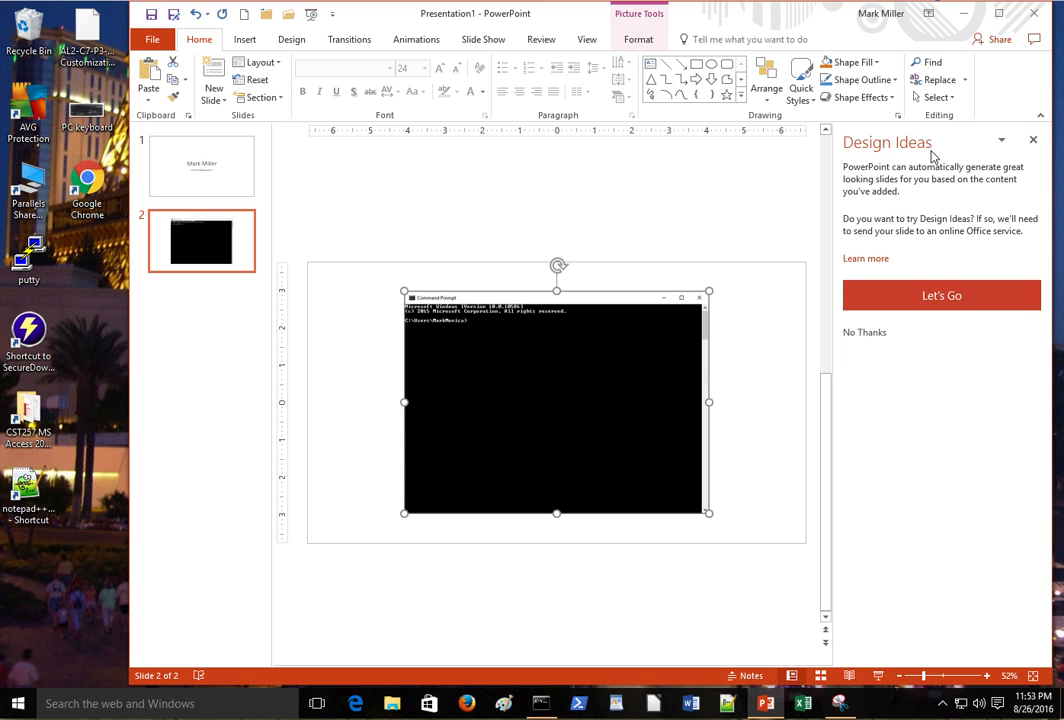
Close Design Ideas and drag the screenshot's top-left corner outward to enlarge it.
click(1035, 142)
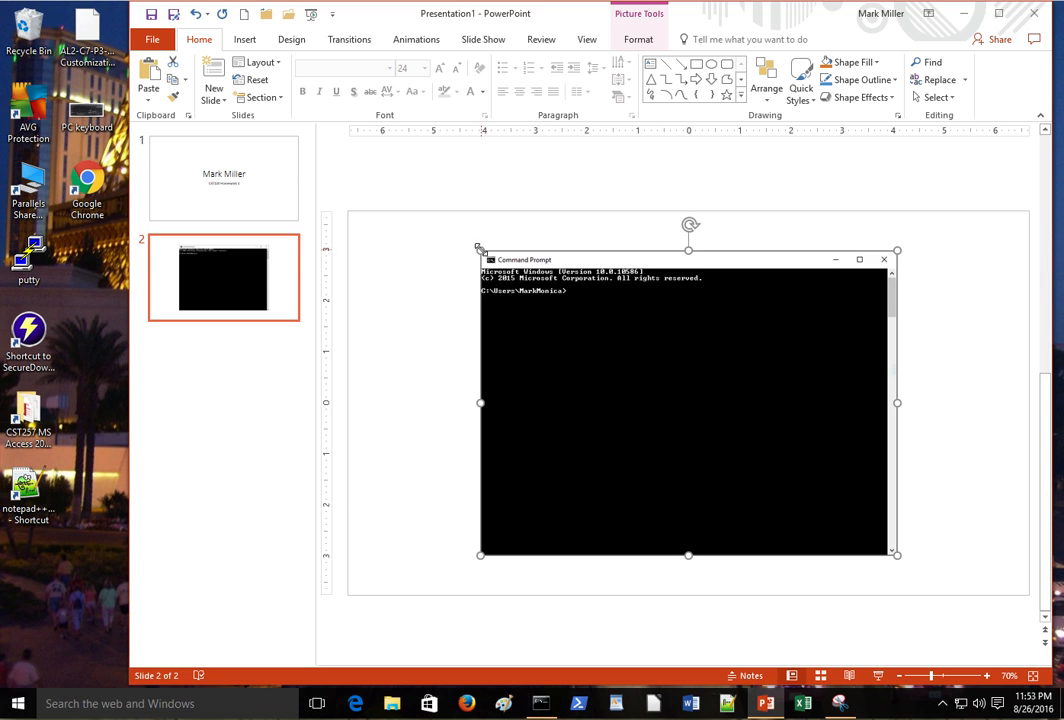
drag(478, 248, 418, 215)
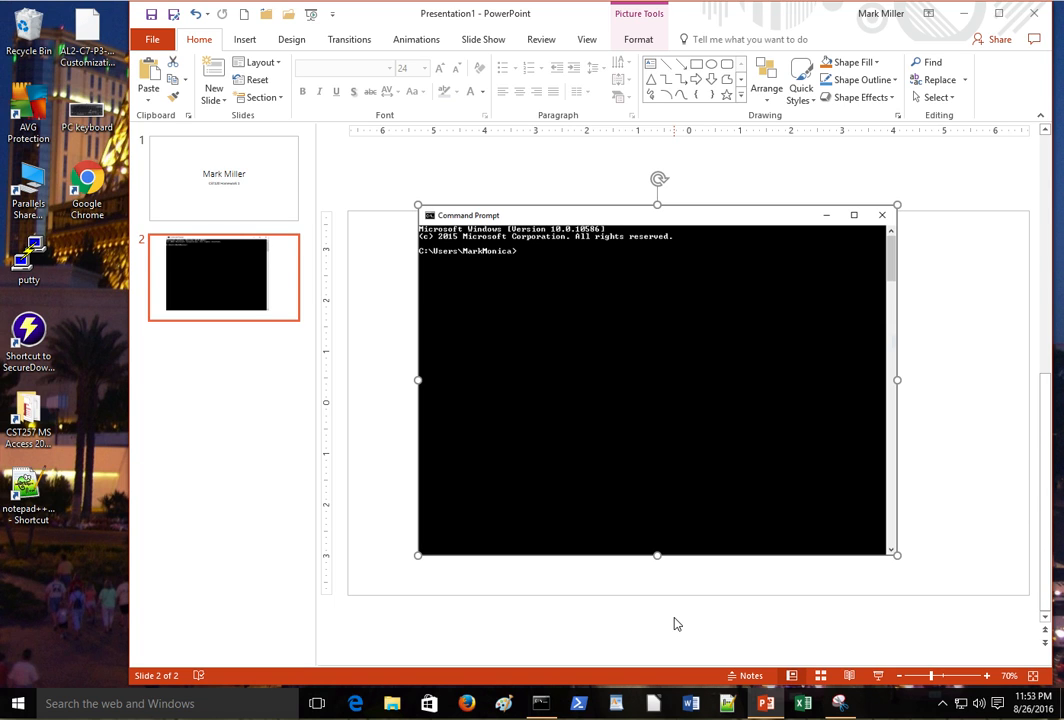
Add the speaker note 'Open command prompt' to slide 2 and make the notes area taller.
click(752, 677)
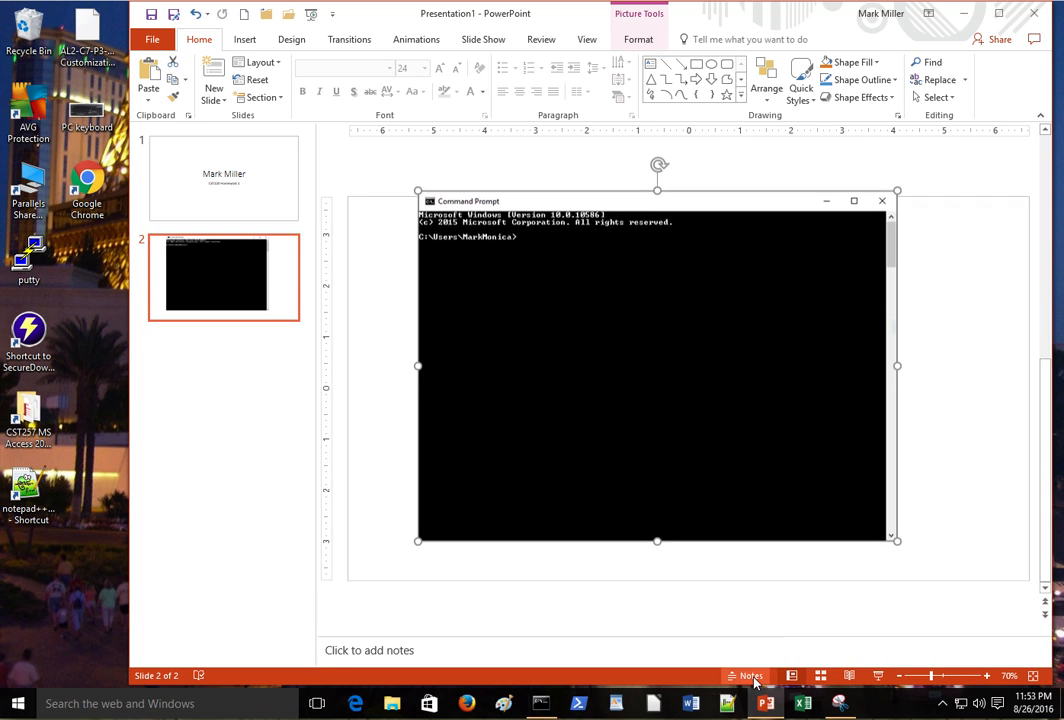
click(481, 652)
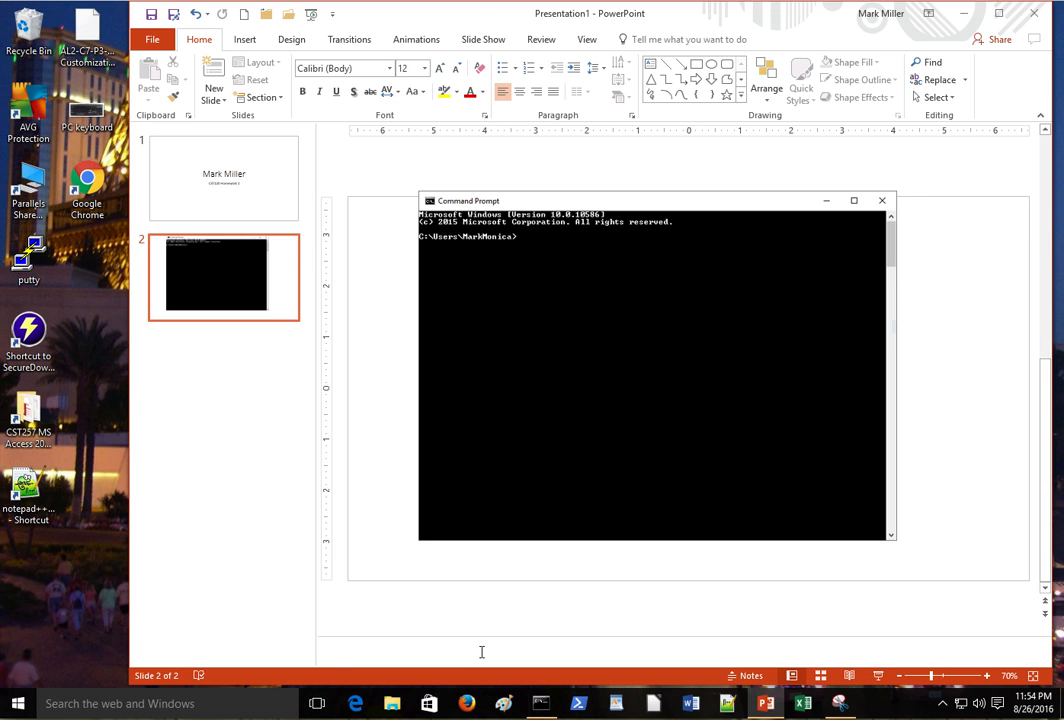
text(Open command prompt)
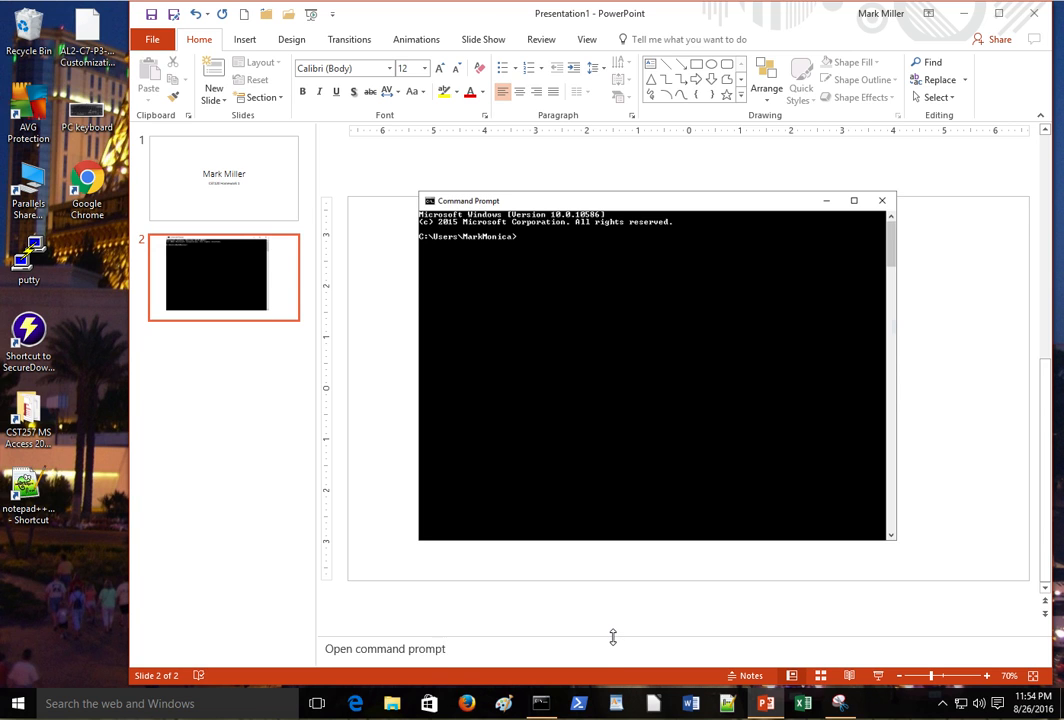
drag(613, 637, 611, 620)
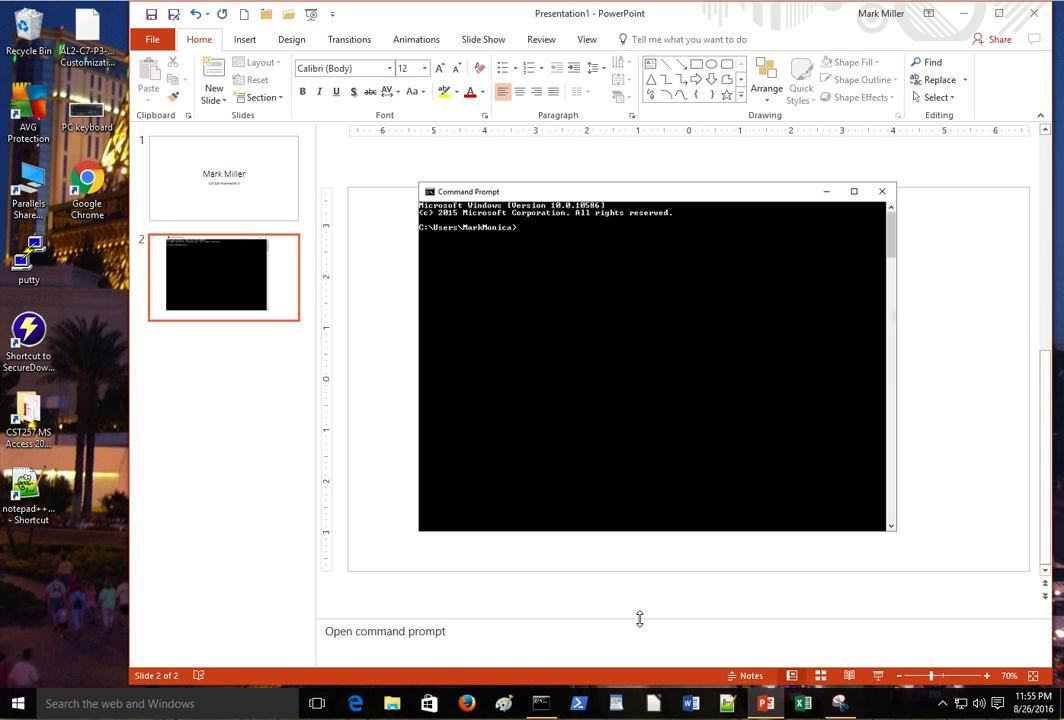
mouse_move(640, 619)
mouse_down()
mouse_move(639, 539)
mouse_move(643, 617)
mouse_up()
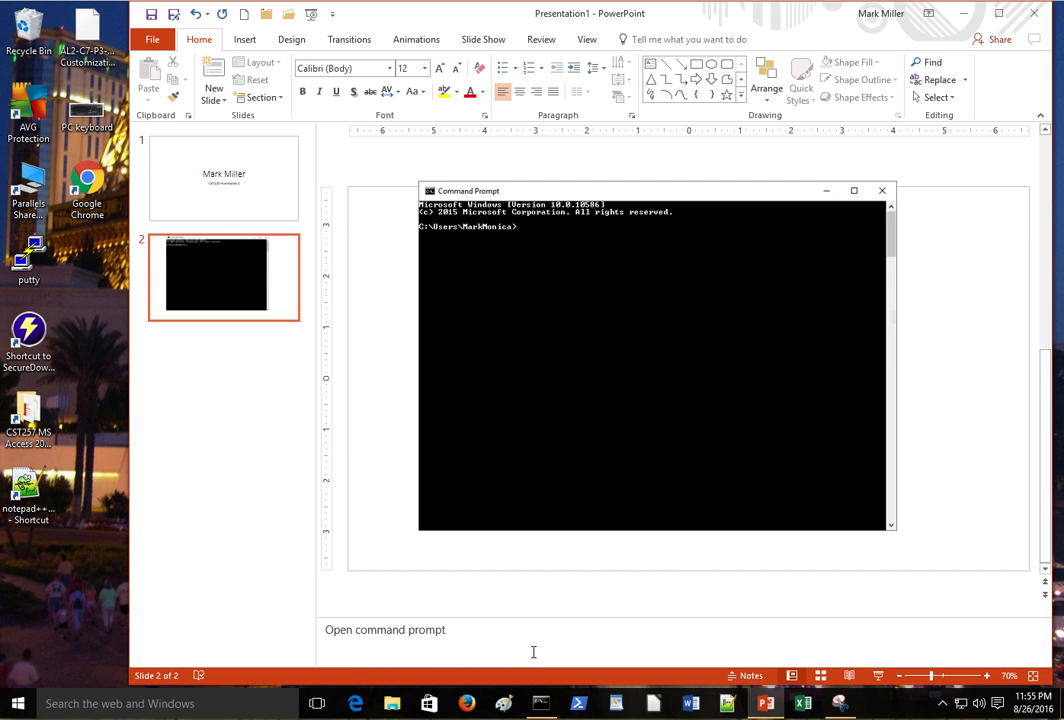
Bring Command Prompt forward, nudge it left, and run 'date /t' to show Fri 08/26/2016.
click(540, 708)
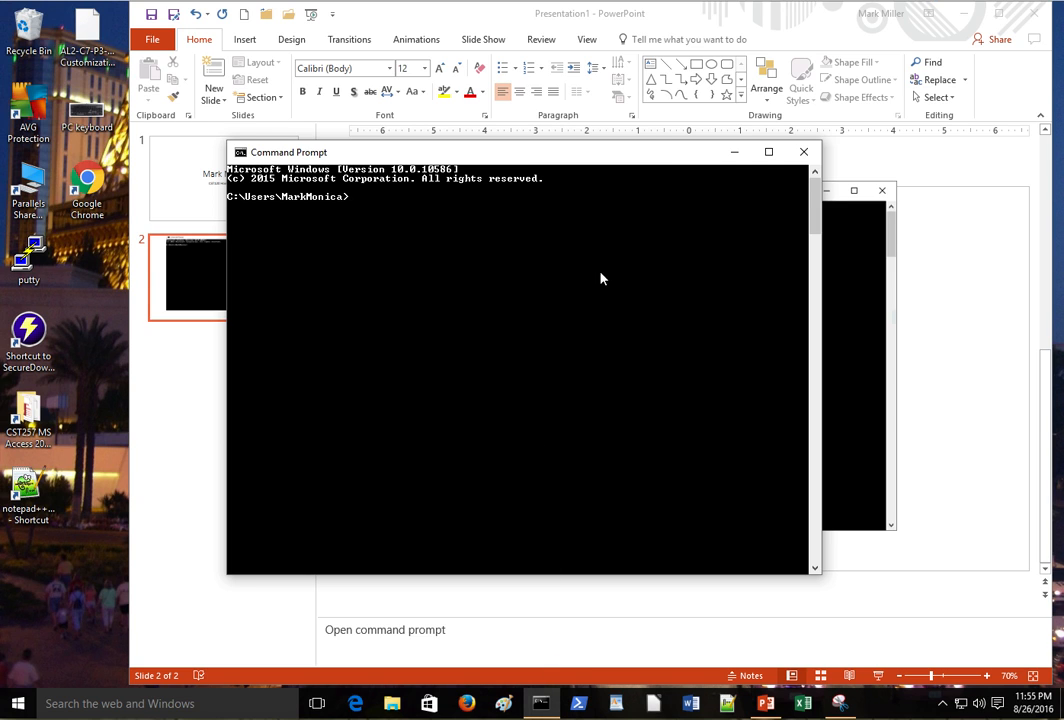
drag(630, 157, 625, 160)
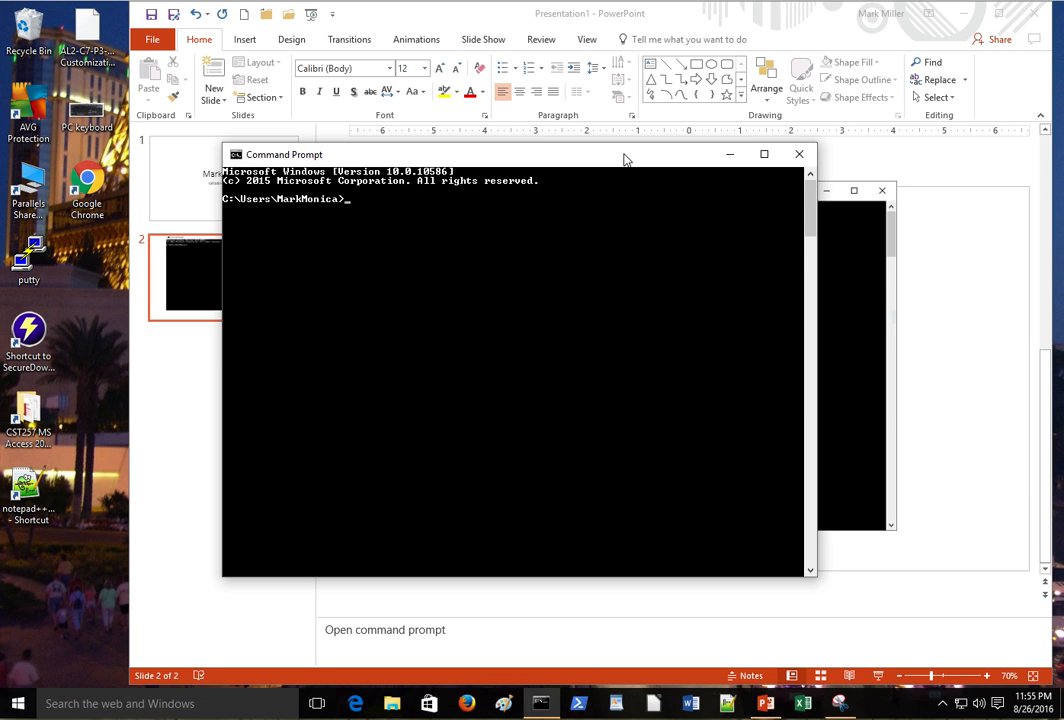
text(date /t)
key(Return)
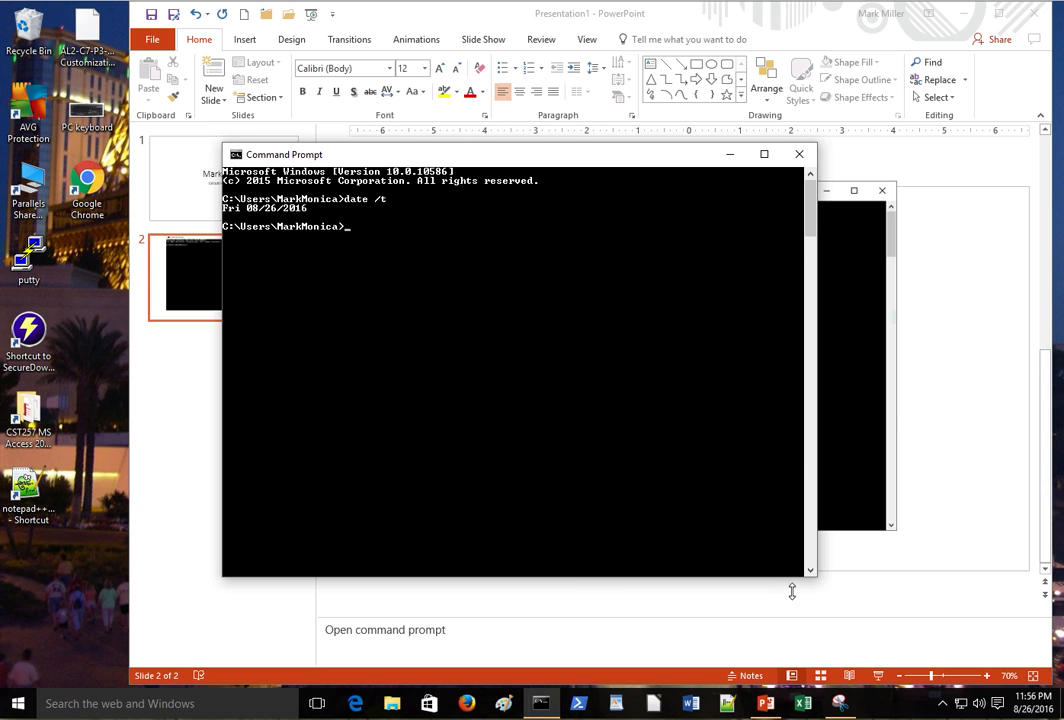
mouse_move(845, 710)
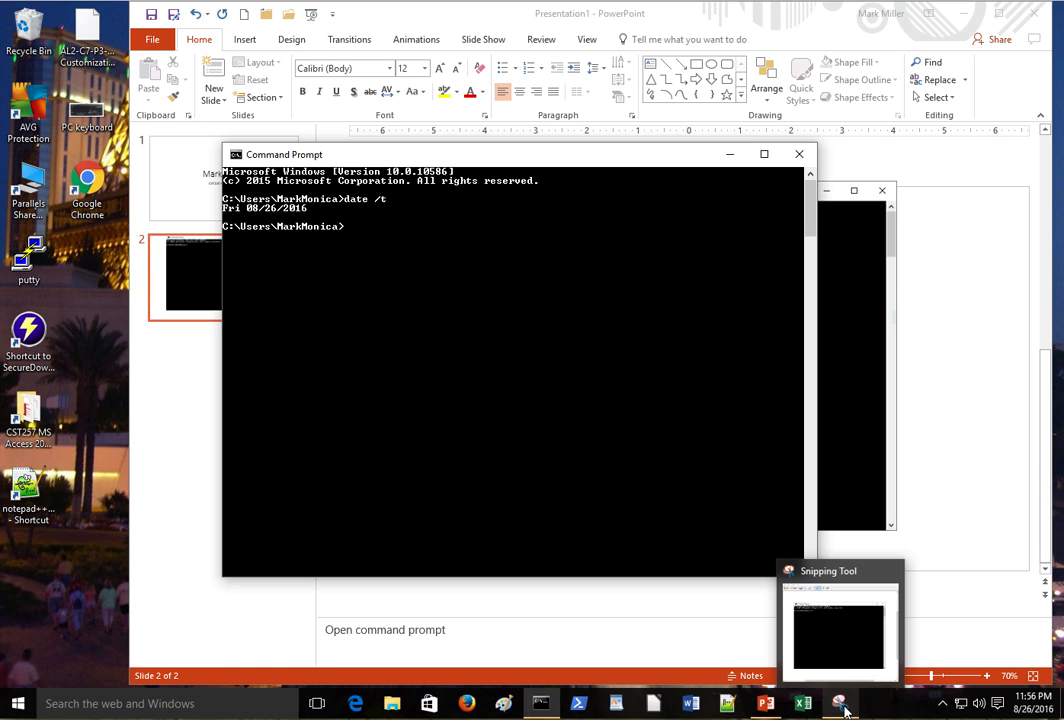
Take a window snip of the Command Prompt date output, then return to PowerPoint at slide 2.
click(840, 704)
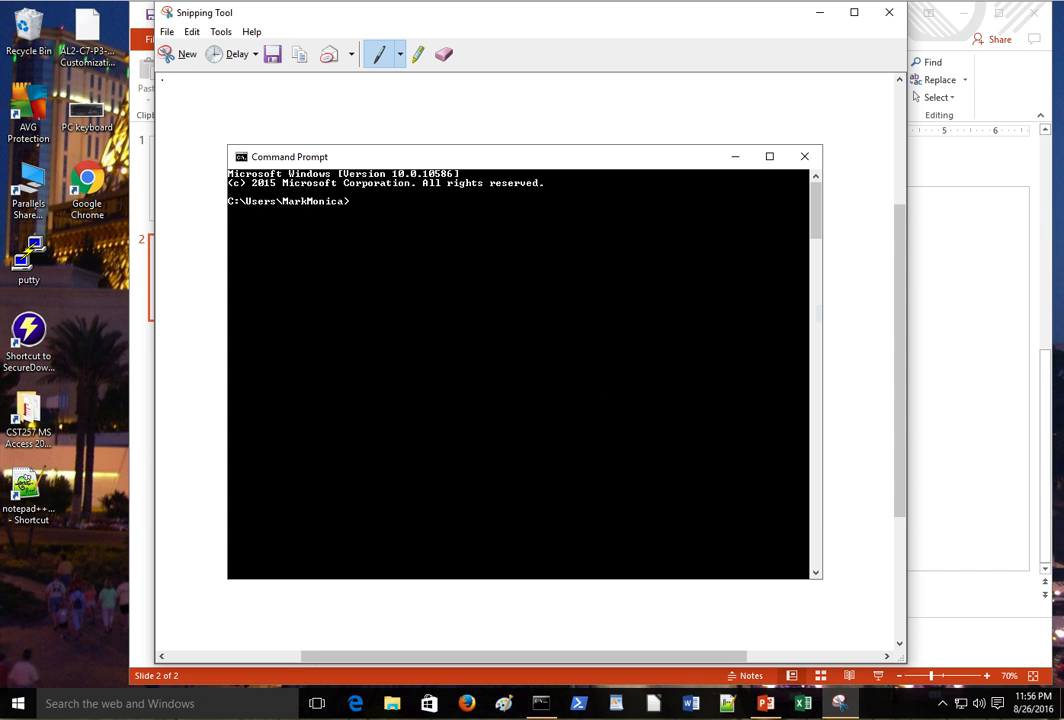
click(188, 56)
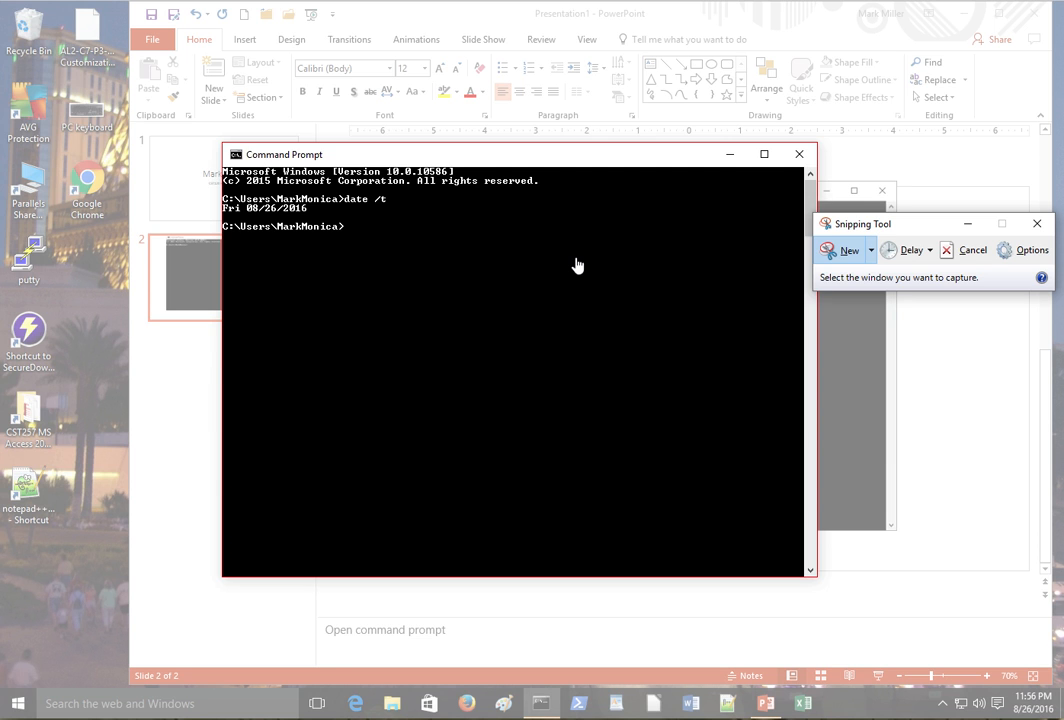
click(577, 265)
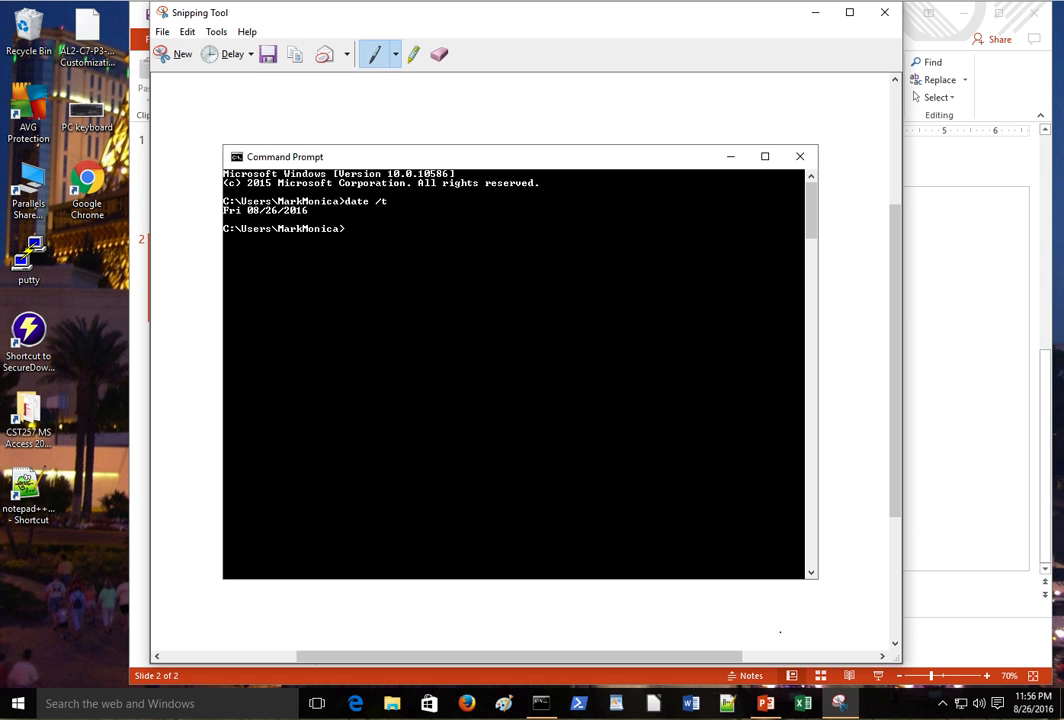
click(766, 704)
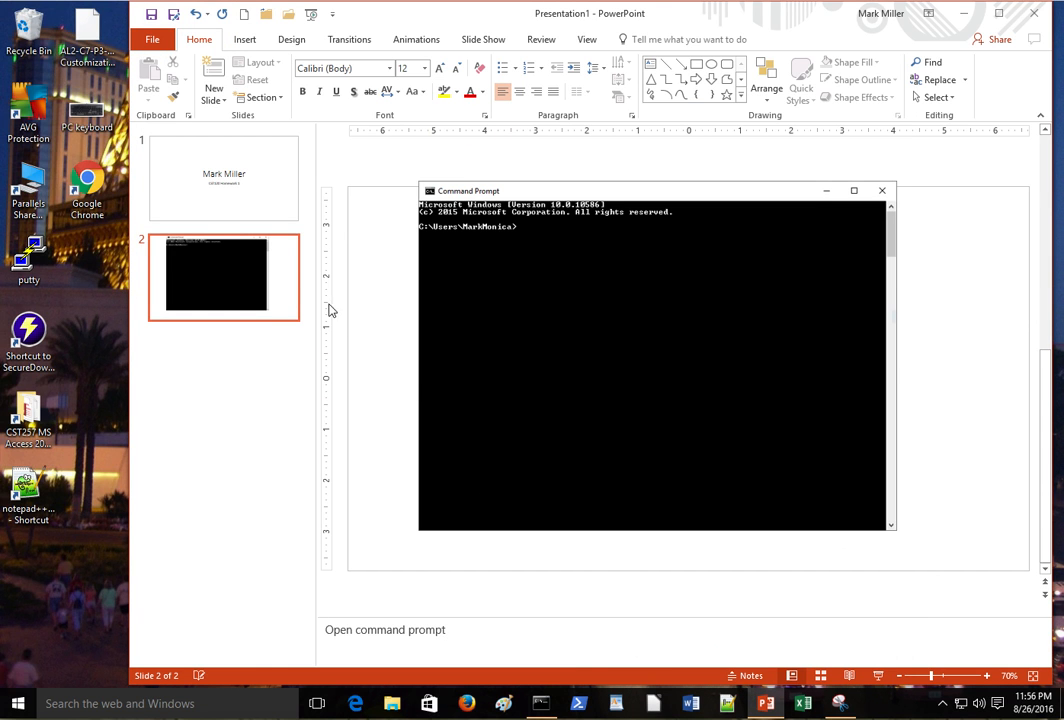
Insert a Blank-layout slide as slide 3 after the Command Prompt screenshot slide.
click(215, 100)
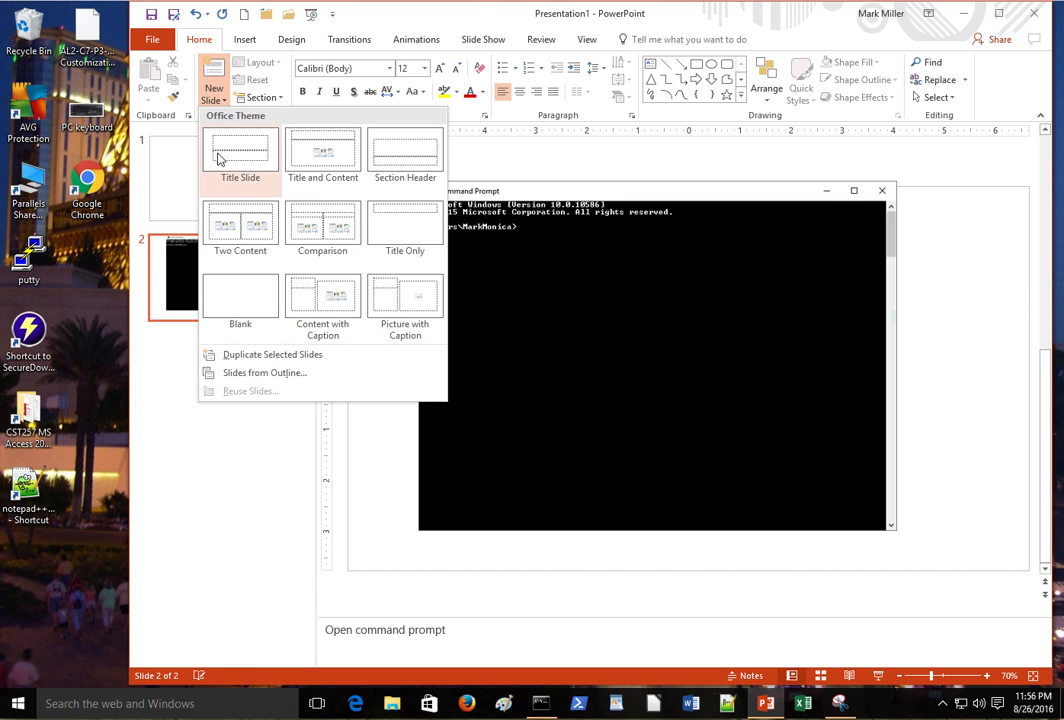
click(246, 301)
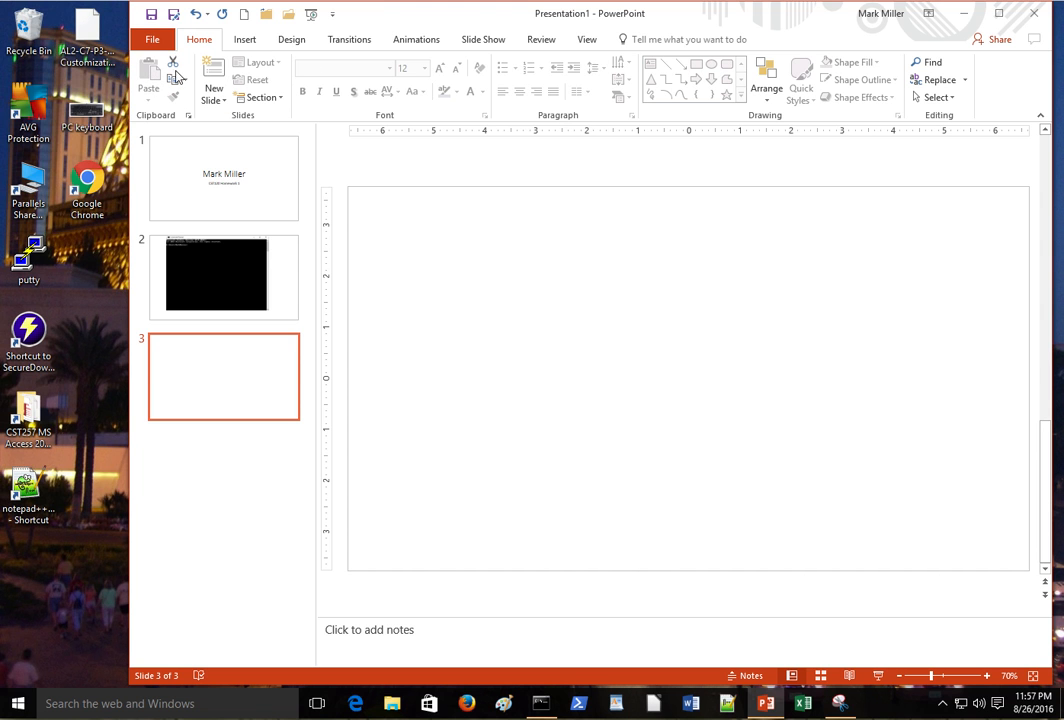
drag(442, 21, 417, 21)
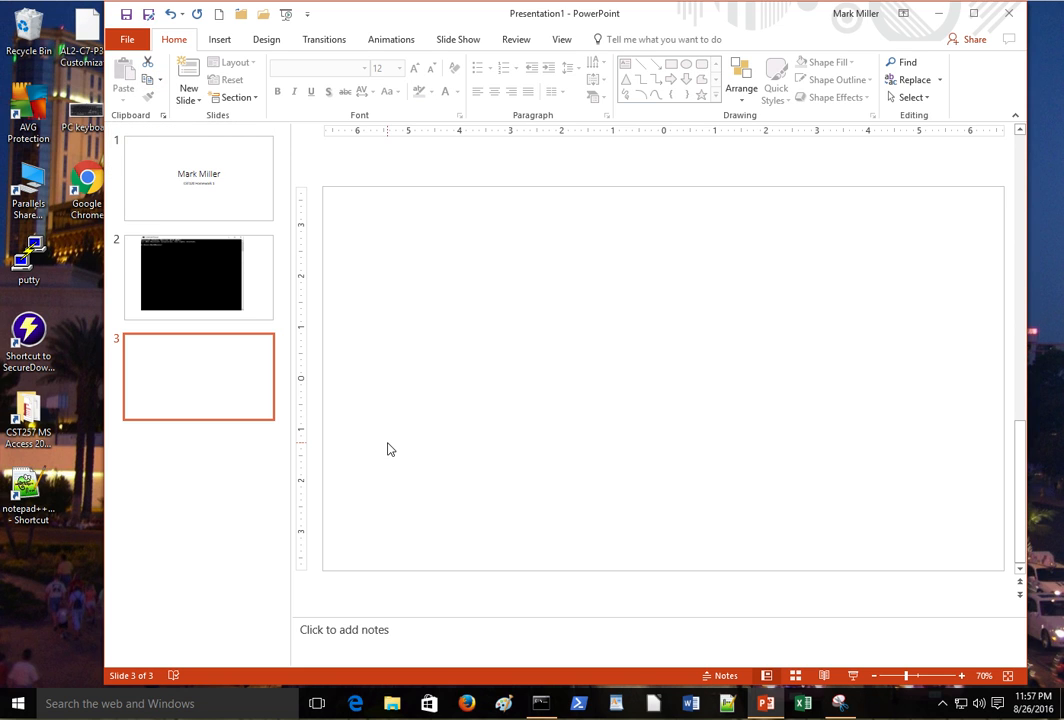
Arrange the windows: move Snipping Tool to the right and bring Command Prompt forward.
click(840, 704)
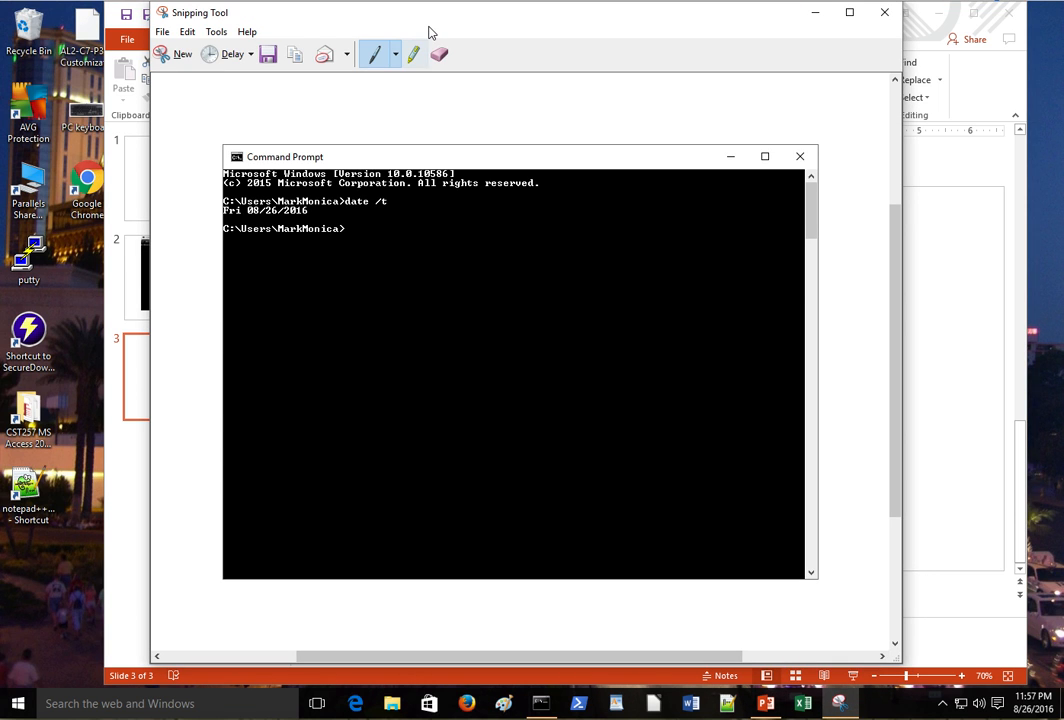
drag(431, 28, 499, 29)
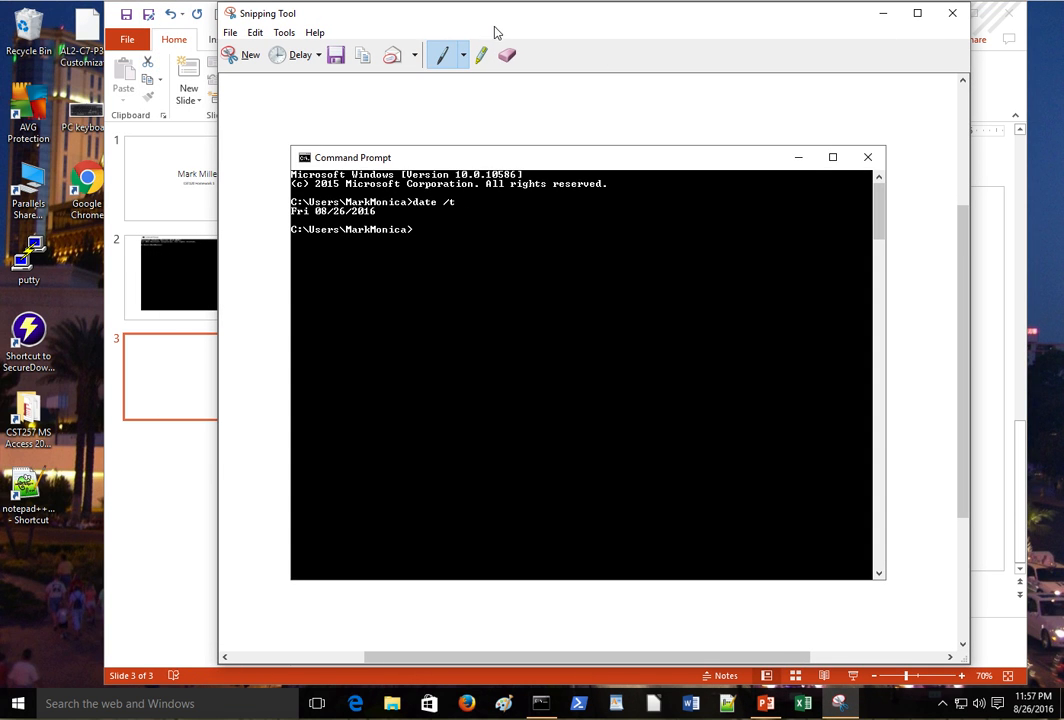
click(180, 461)
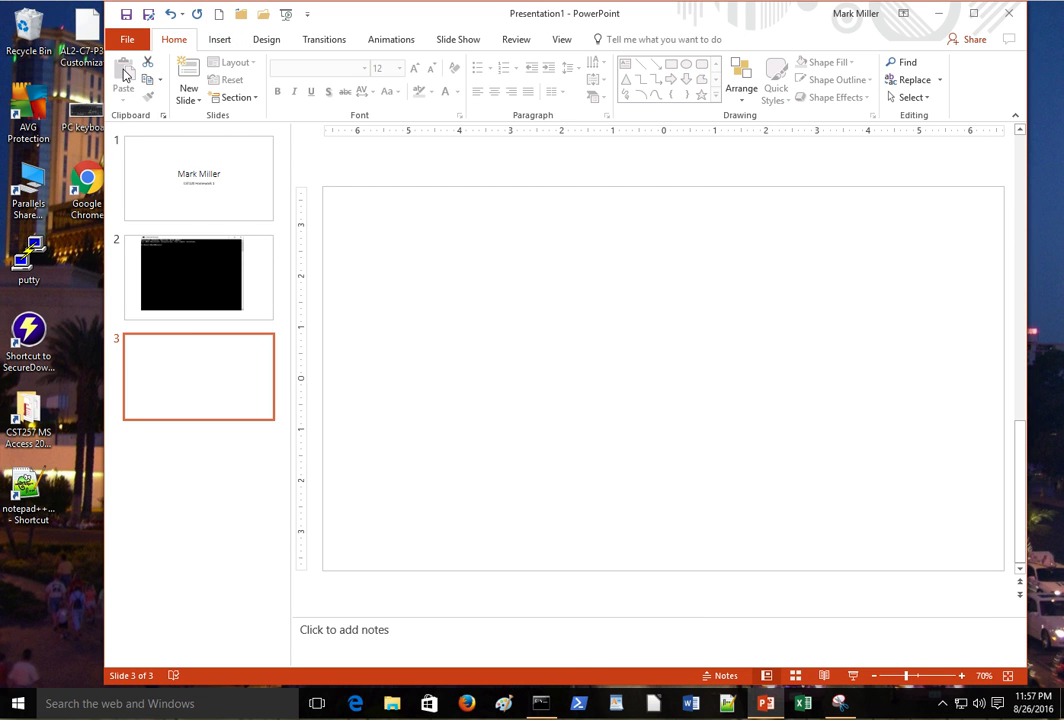
mouse_move(843, 707)
click(540, 704)
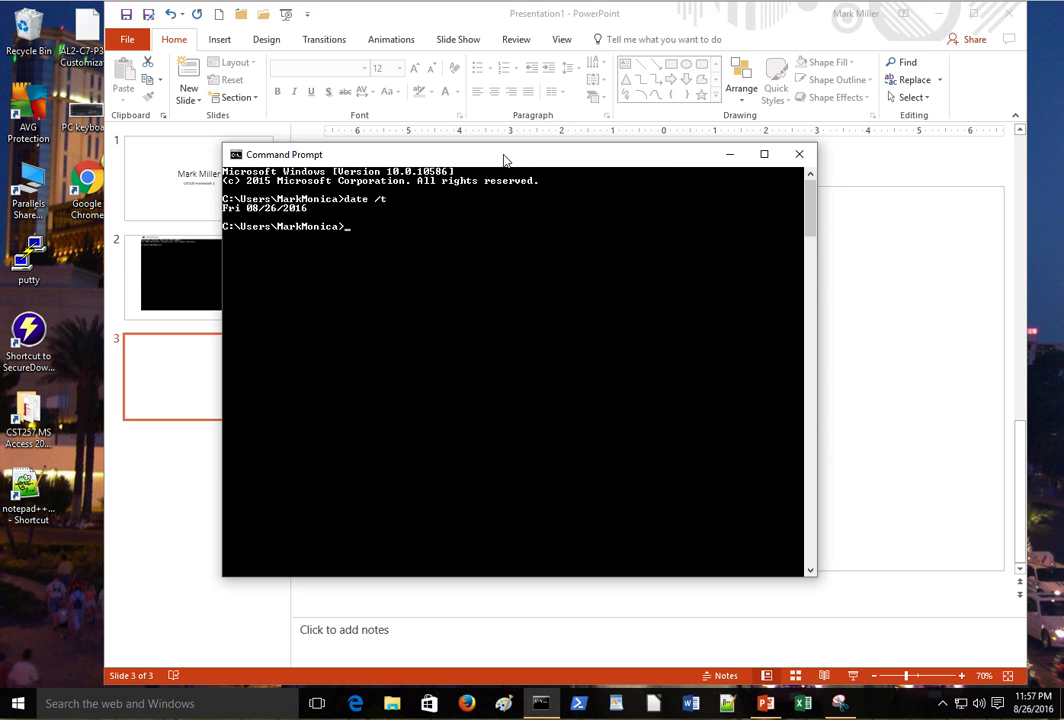
Snip the Command Prompt window showing the date /t output Fri 08/26/2016, then return to slide 3.
click(839, 705)
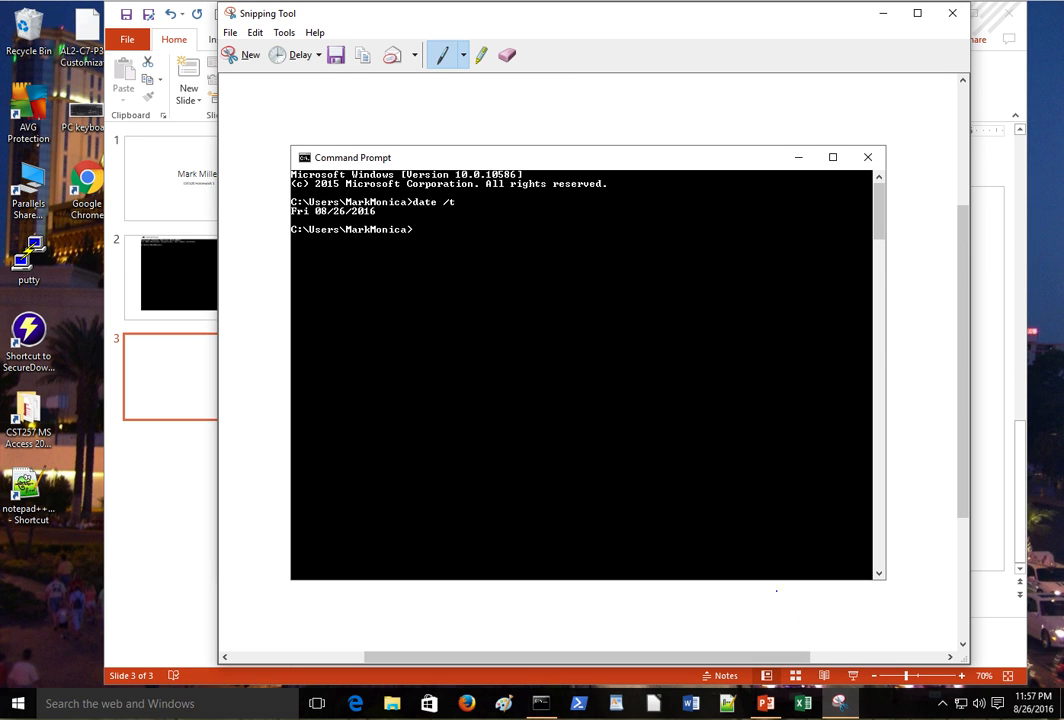
click(251, 56)
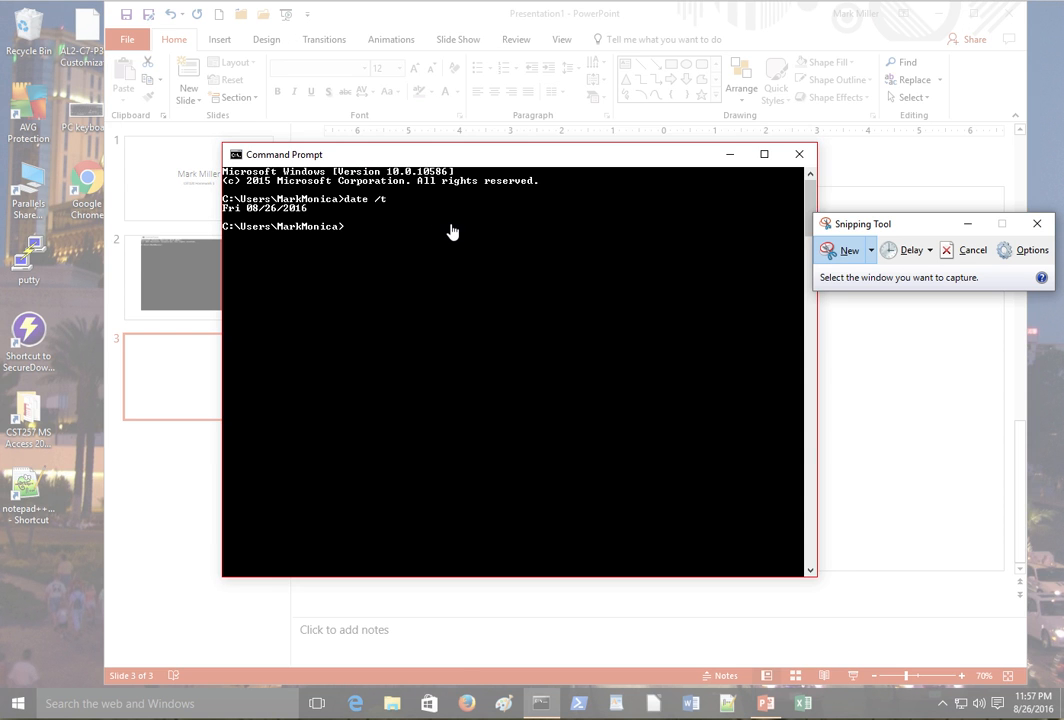
click(451, 230)
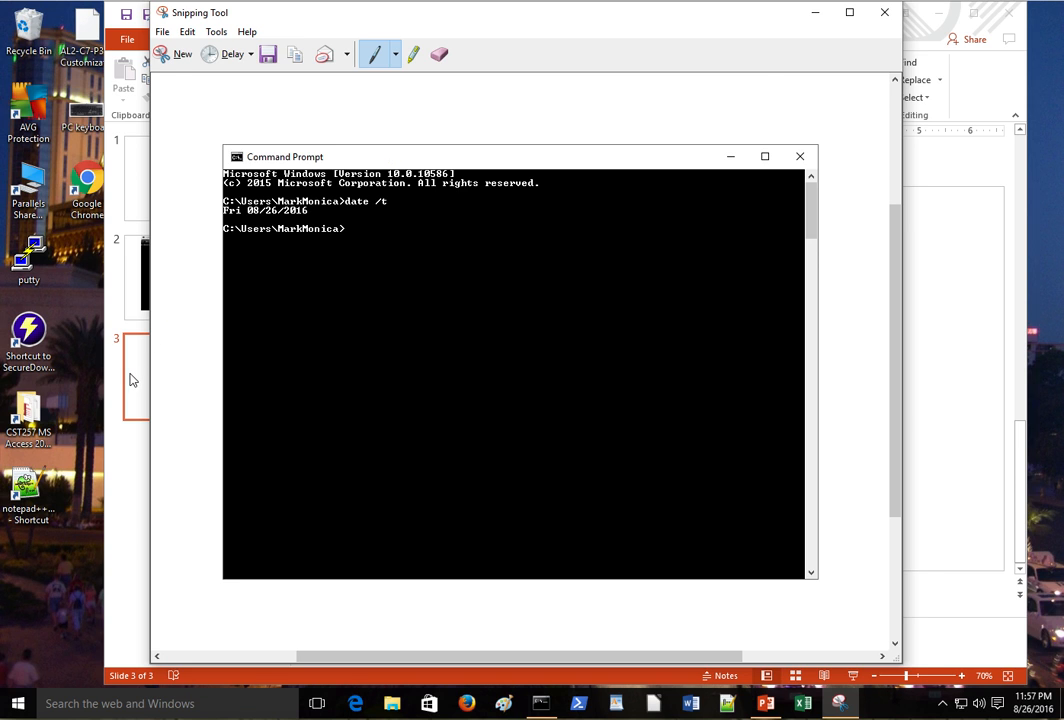
click(131, 375)
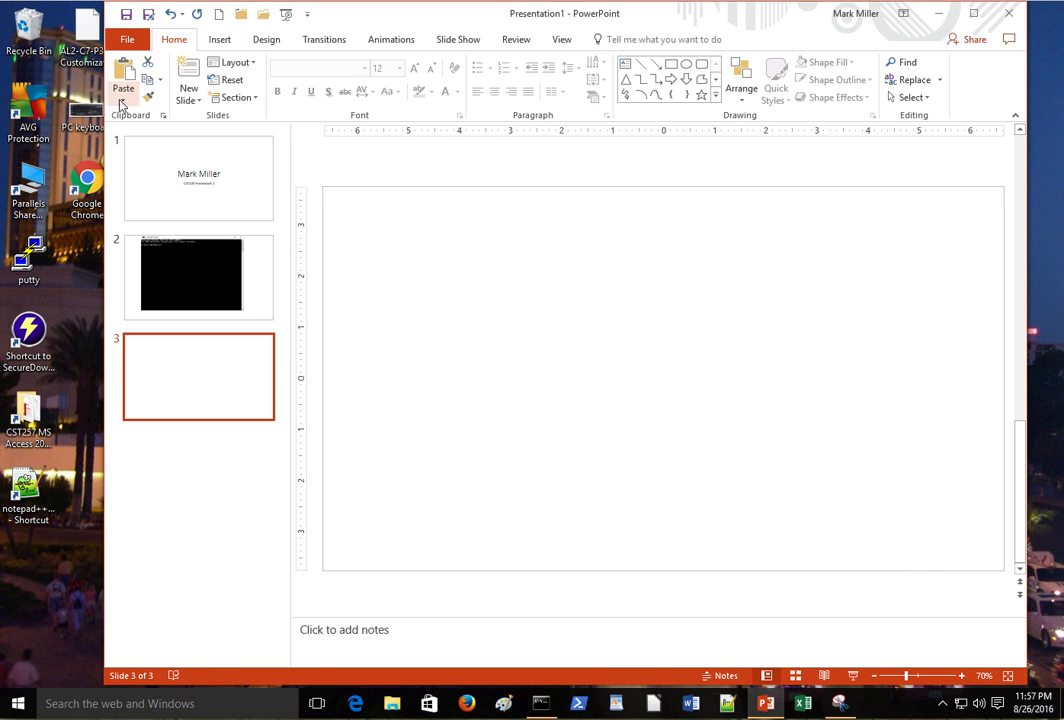